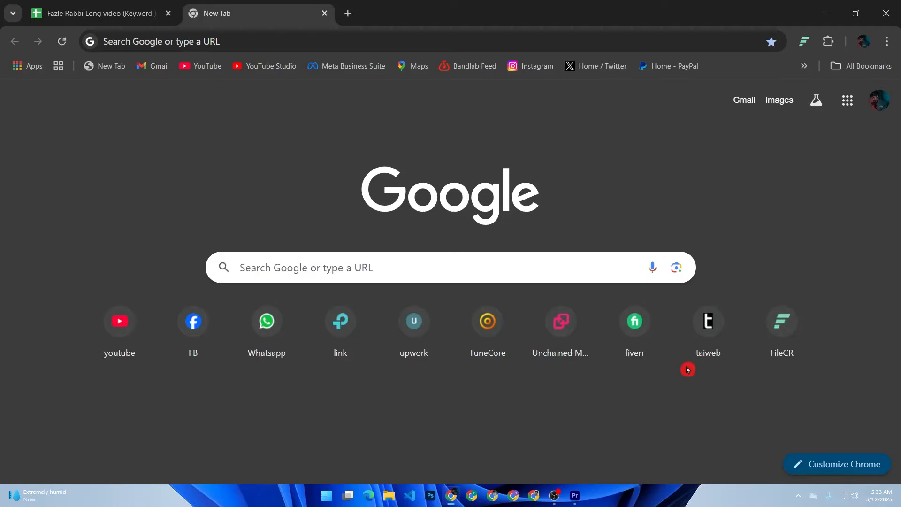
click(490, 274)
text(wo)
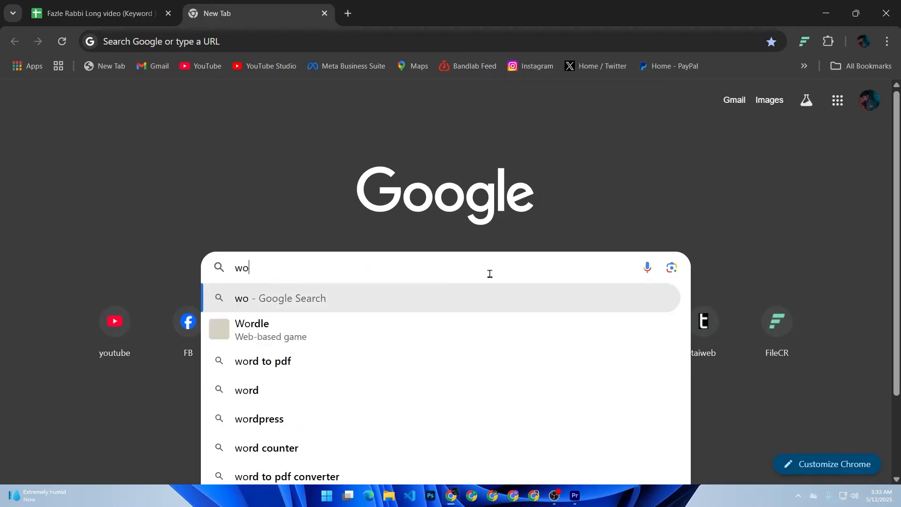
text(rdpe)
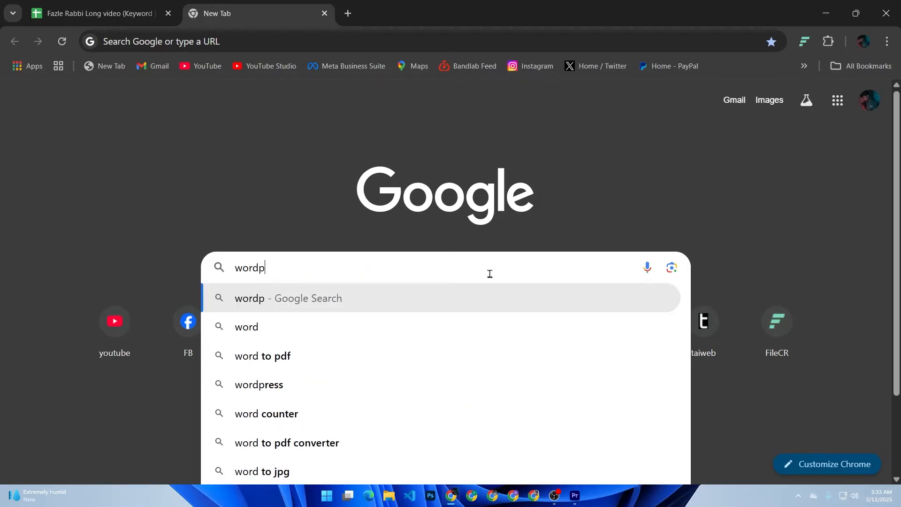
key(BackSpace)
text(ress)
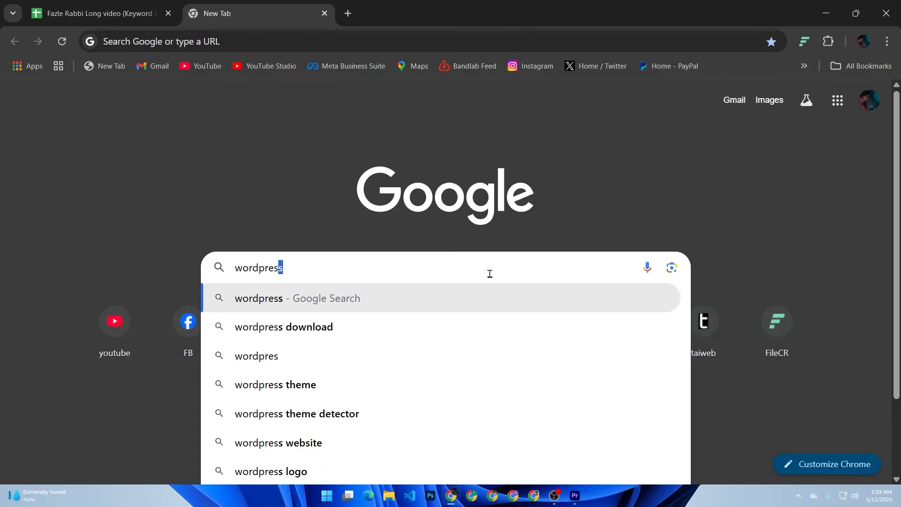
key(Return)
scroll(378, 294, down, 2)
scroll(294, 300, up, 2)
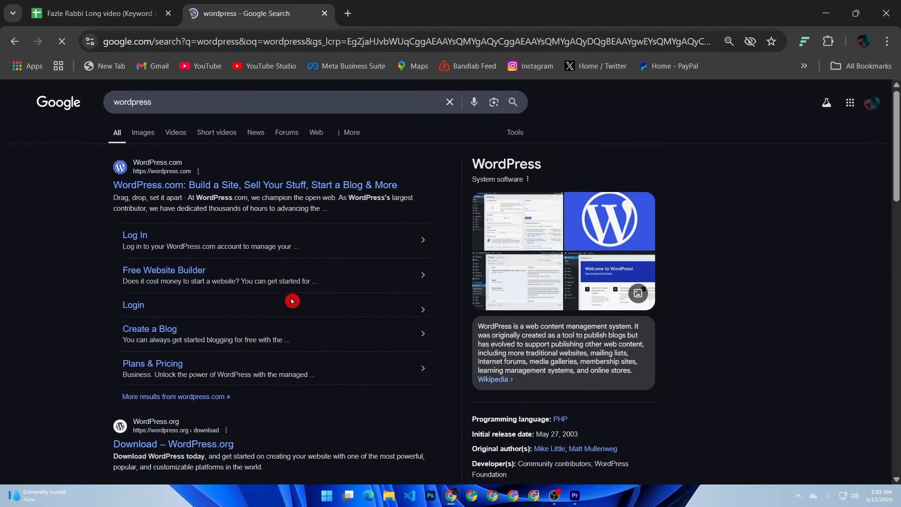
click(219, 167)
click(346, 13)
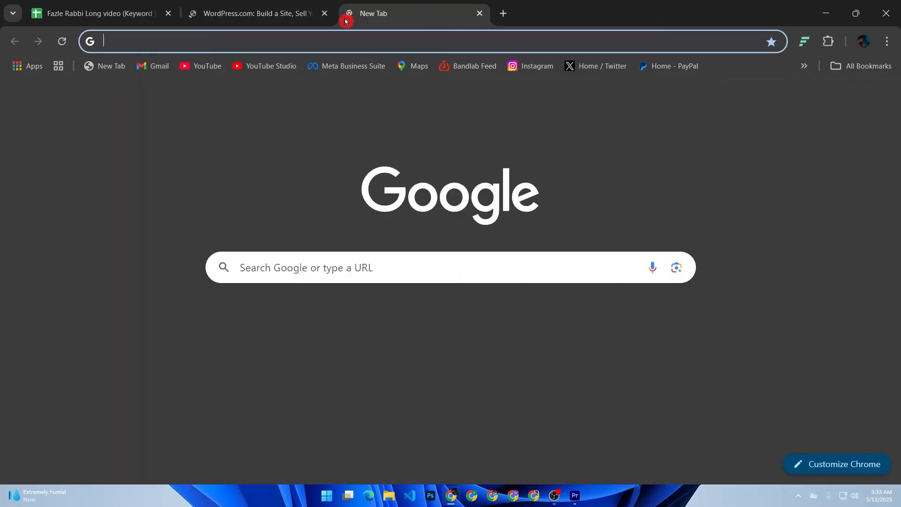
Switch to the other Chrome profile window, search Google for wordpress, and open the WordPress.com site.
click(471, 495)
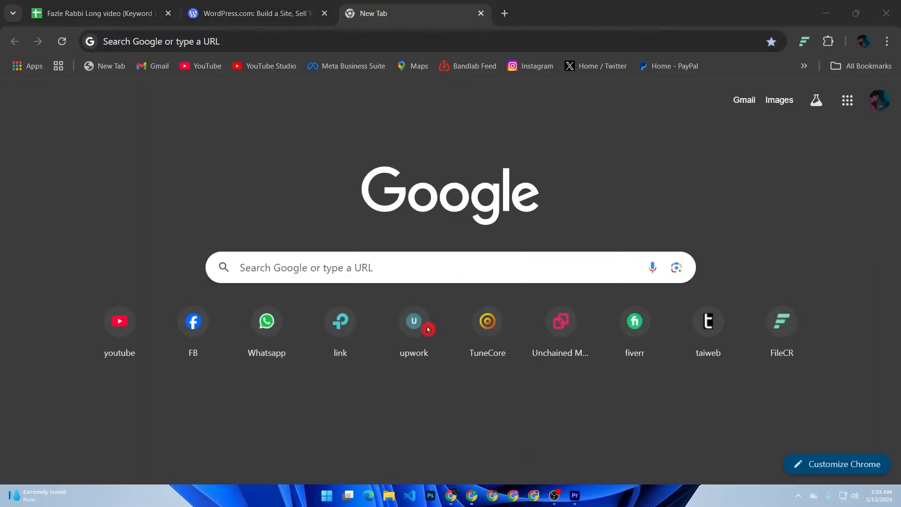
click(372, 263)
text(wor)
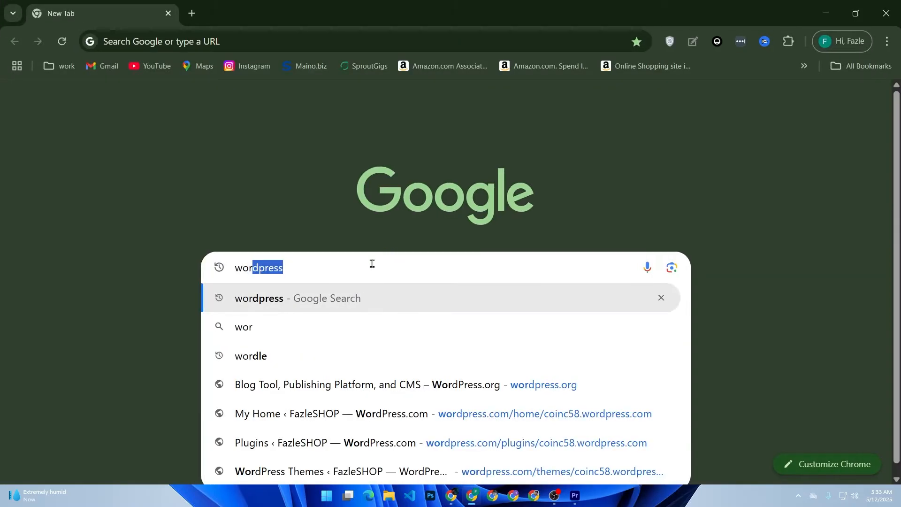
key(Return)
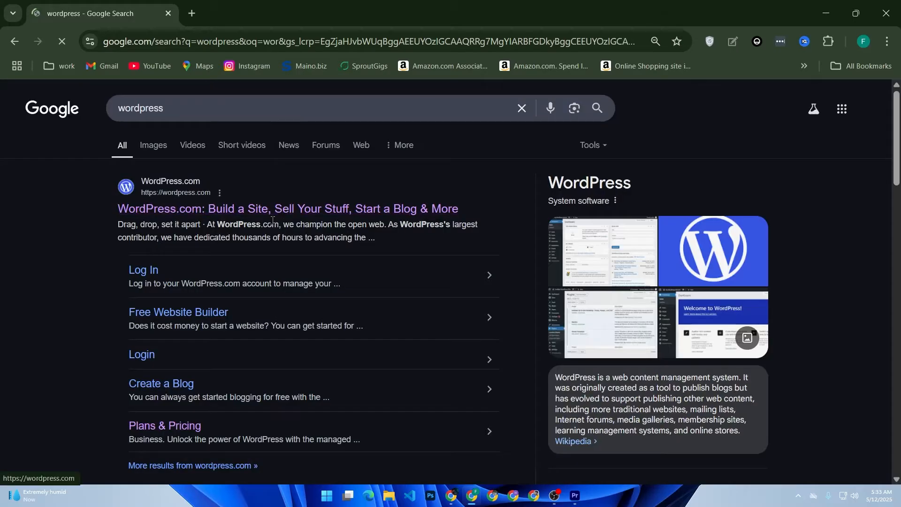
click(261, 209)
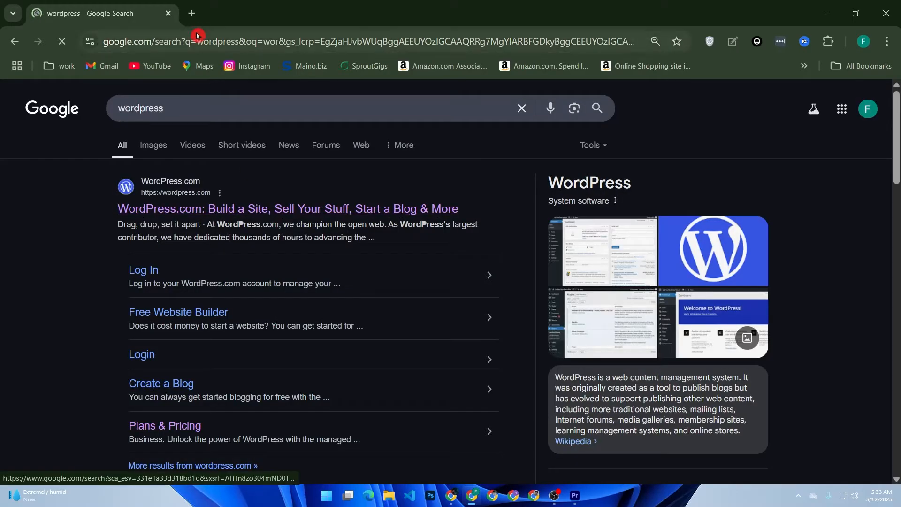
Search for namecheap in a new browser tab and open the Namecheap website.
click(191, 14)
click(363, 274)
text(name)
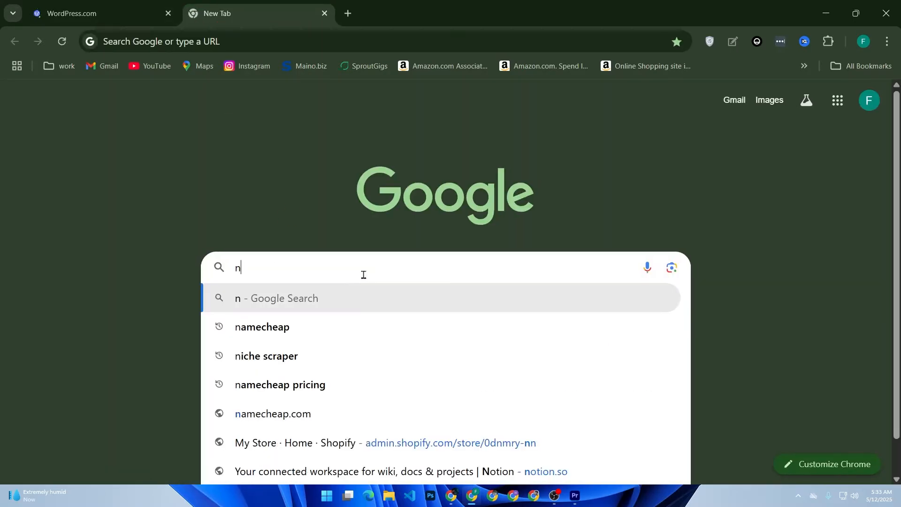
key(Down)
key(Return)
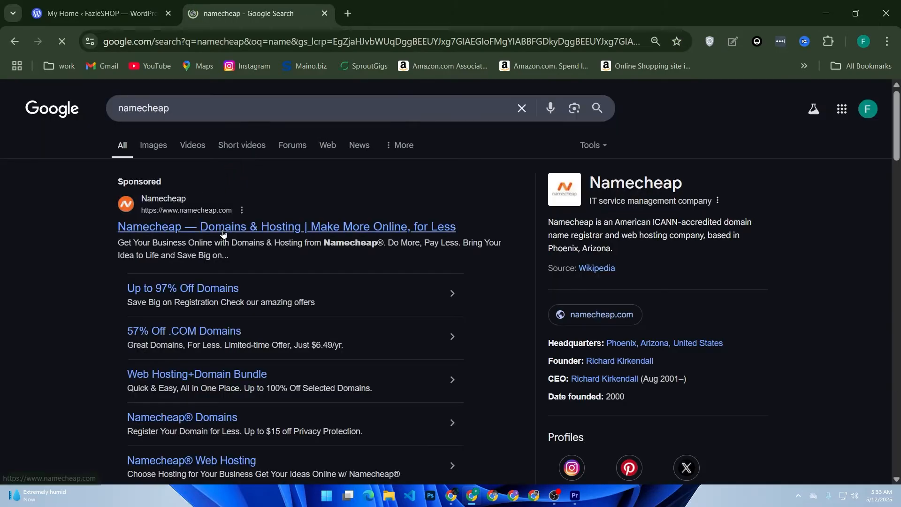
click(223, 229)
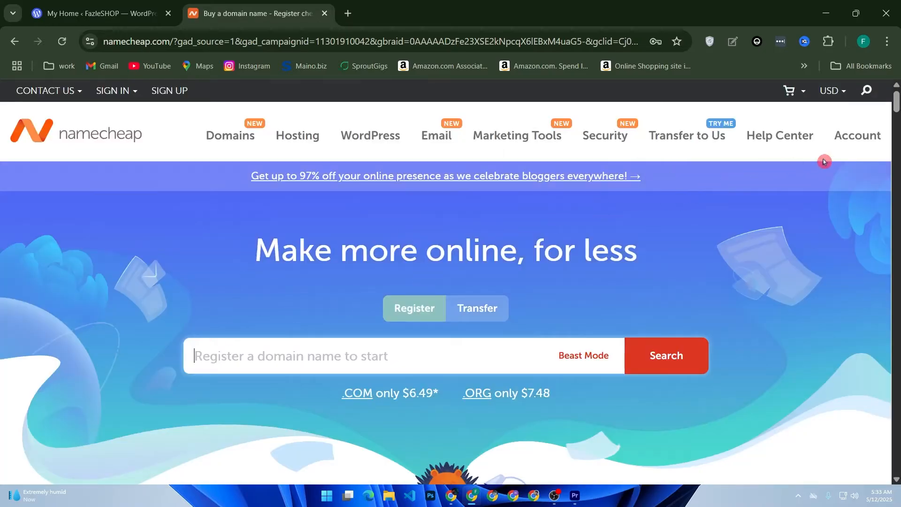
Open the Domain List page of the Namecheap account.
mouse_move(829, 160)
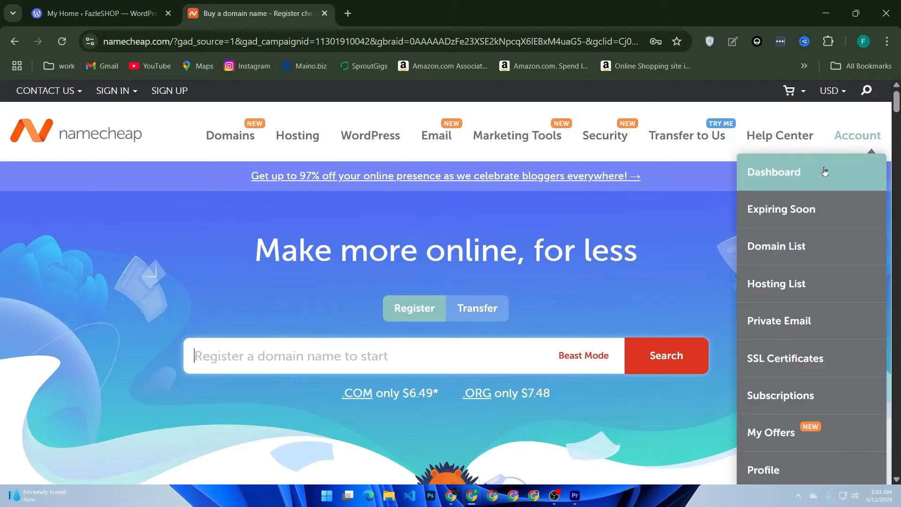
mouse_move(239, 141)
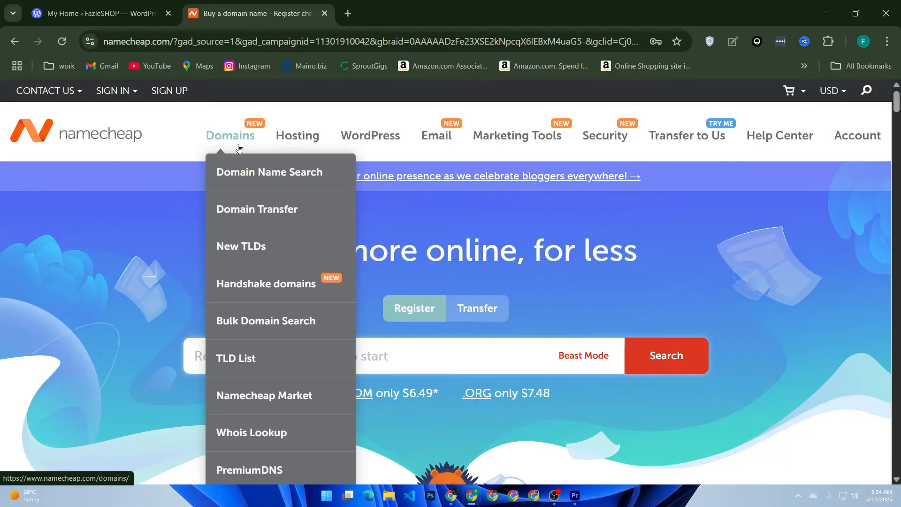
mouse_move(845, 141)
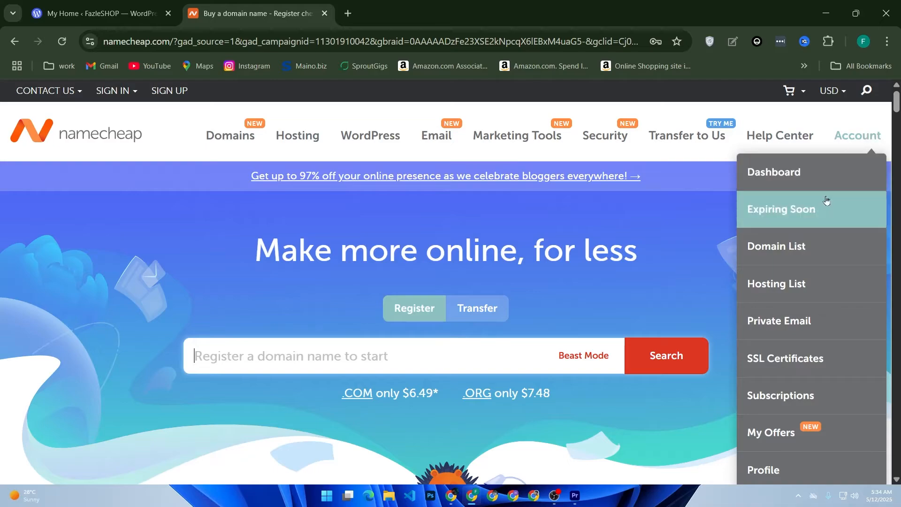
click(779, 252)
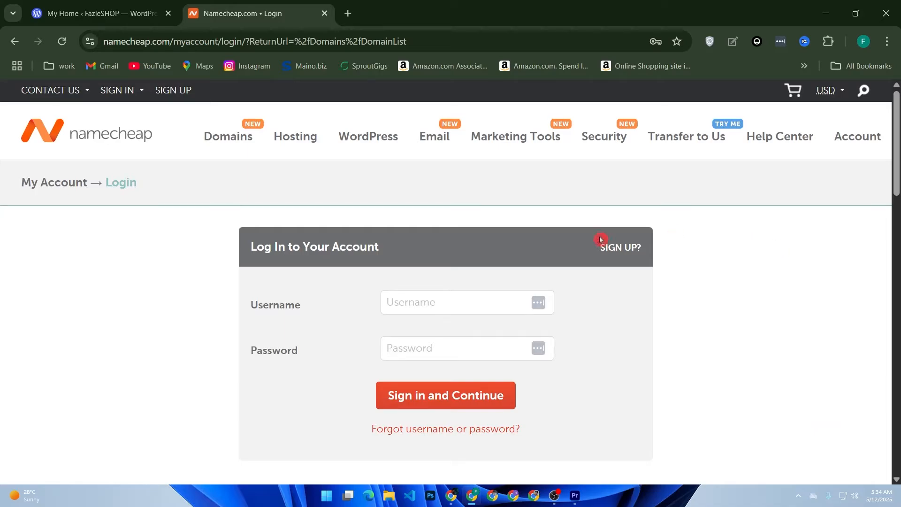
Sign in to Namecheap using the first saved login's username and password.
click(442, 301)
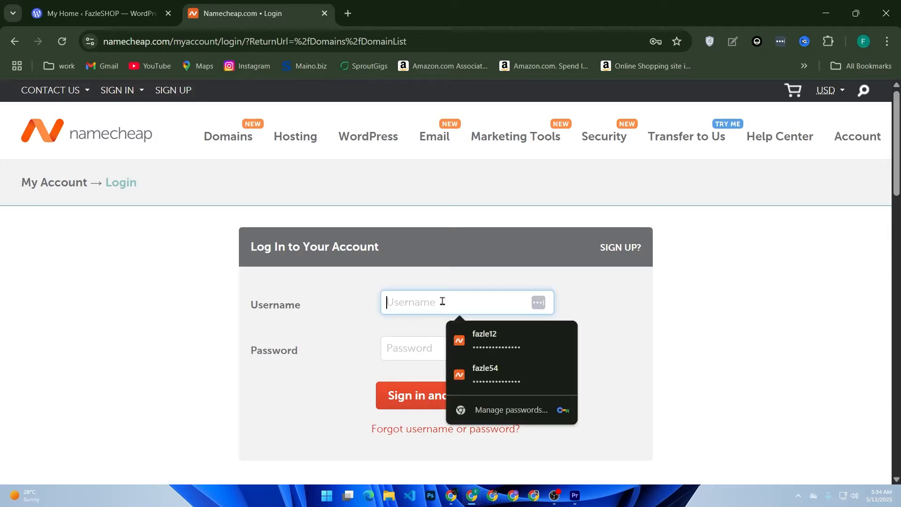
click(487, 334)
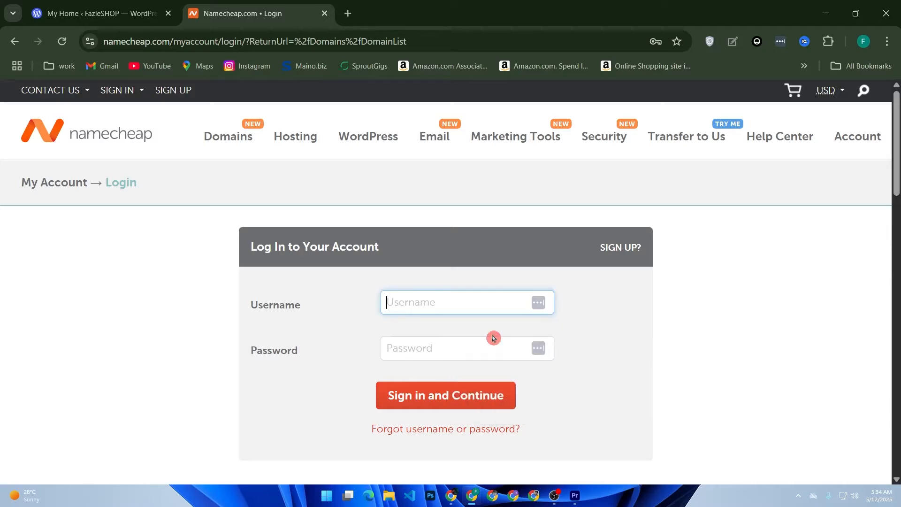
text(******)
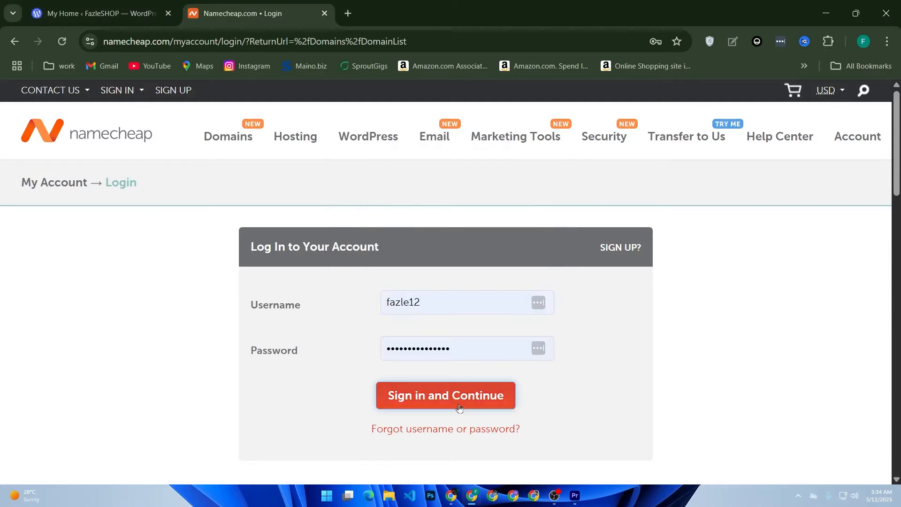
click(459, 404)
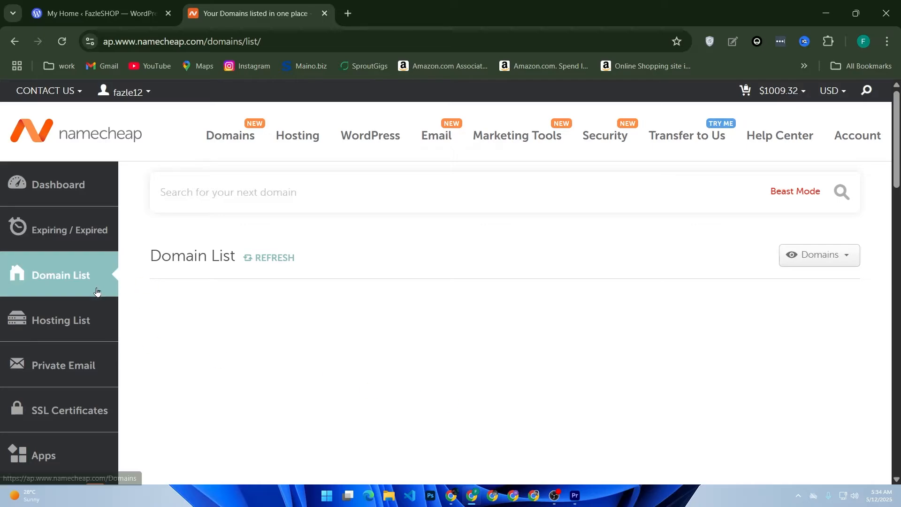
View the account's Domain List page, then go to the account Dashboard.
click(97, 291)
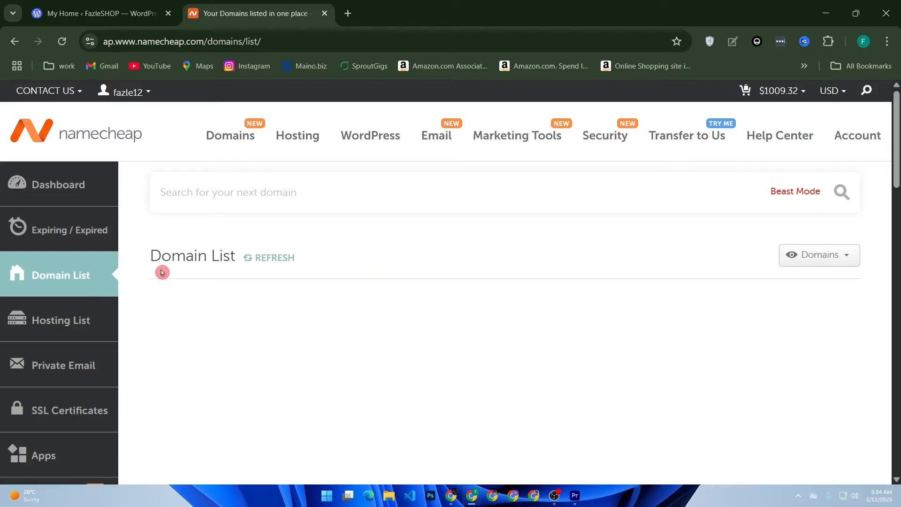
drag(137, 258, 236, 257)
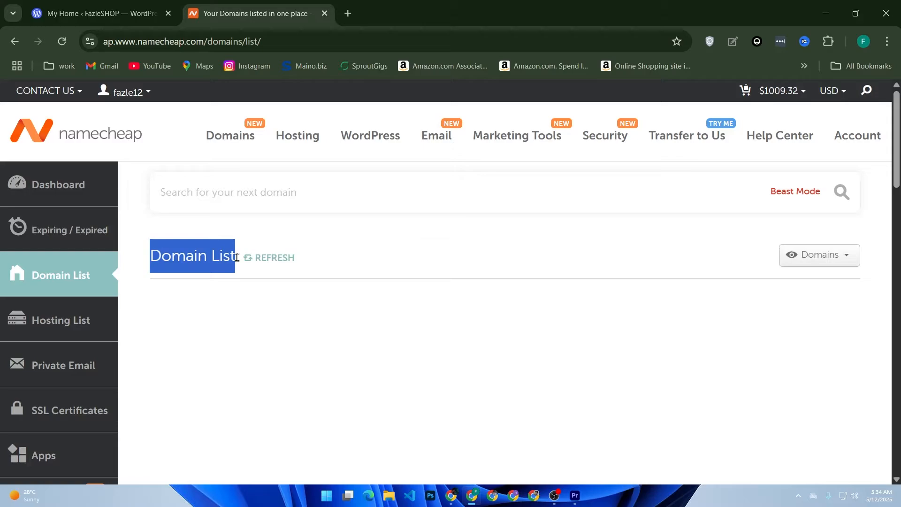
click(238, 260)
click(43, 89)
click(90, 190)
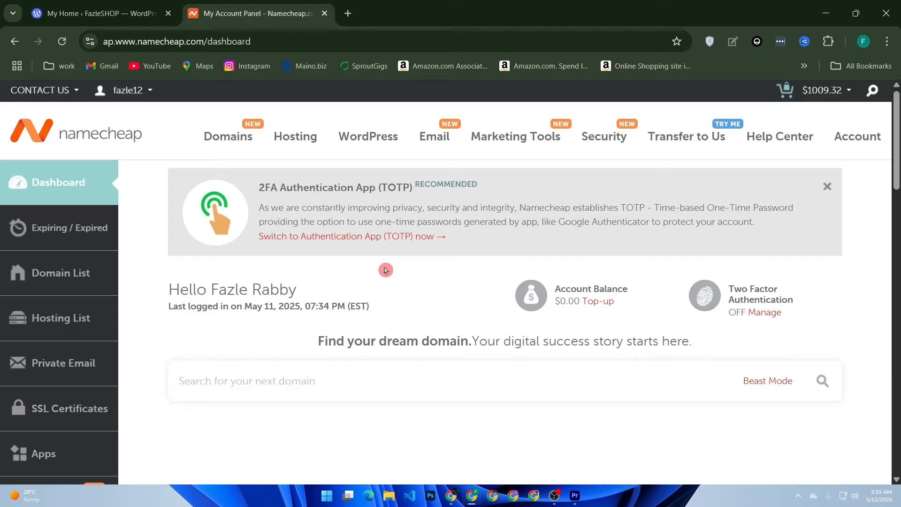
Open Notepad and clear the document so it is empty.
key(super)
text(n)
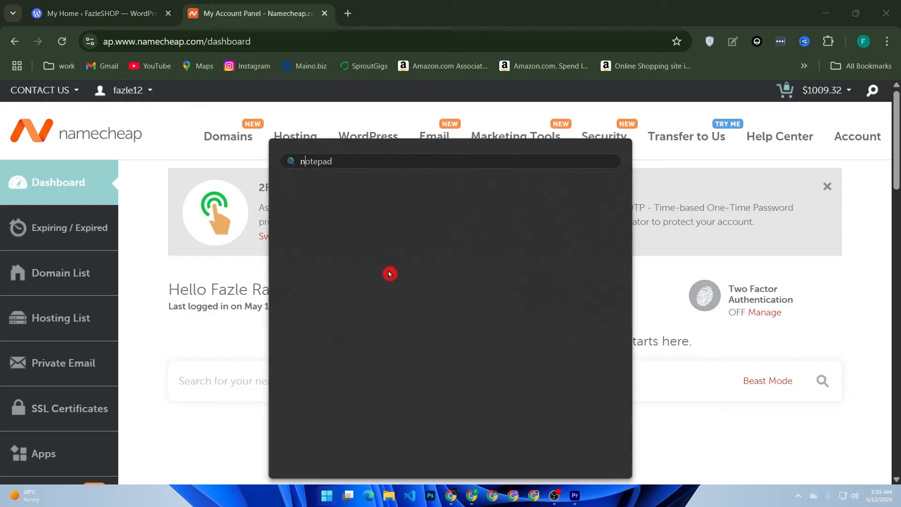
click(389, 273)
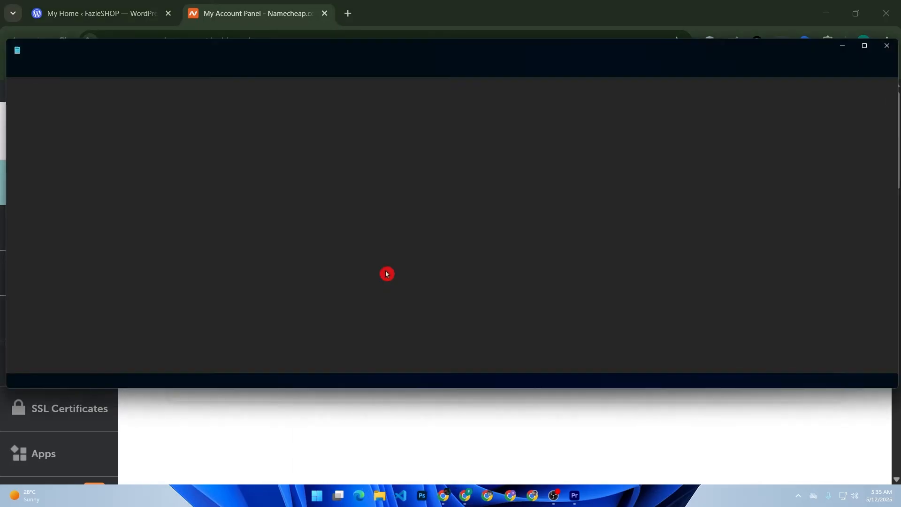
key(ctrl+a)
scroll(369, 249, up, 15)
key(Delete)
text(ns)
key(BackSpace)
key(BackSpace)
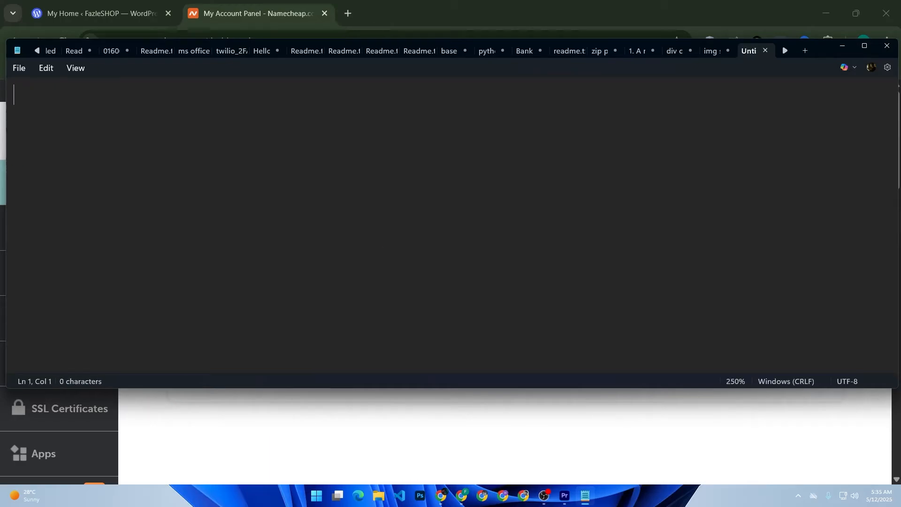
Write the nameserver ns1.wordpress.com on the first line and start a new line.
text(ns1)
text(.word)
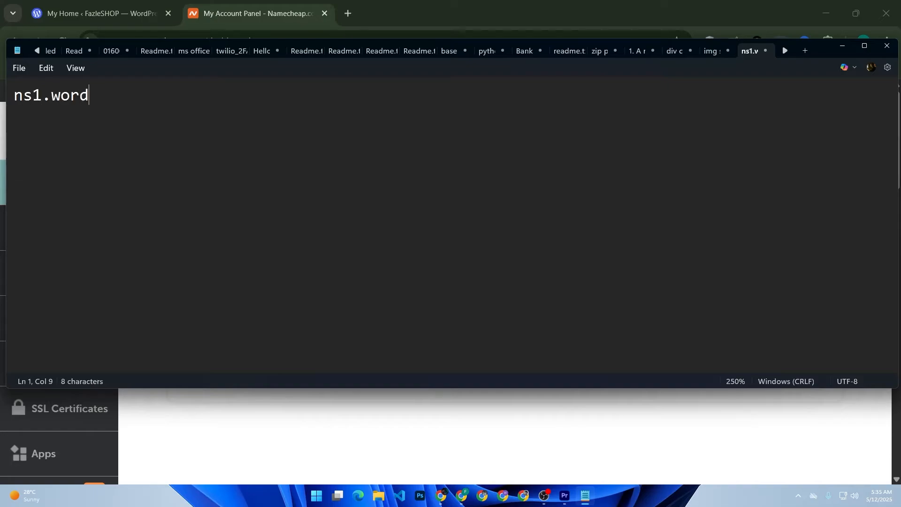
text(press.com)
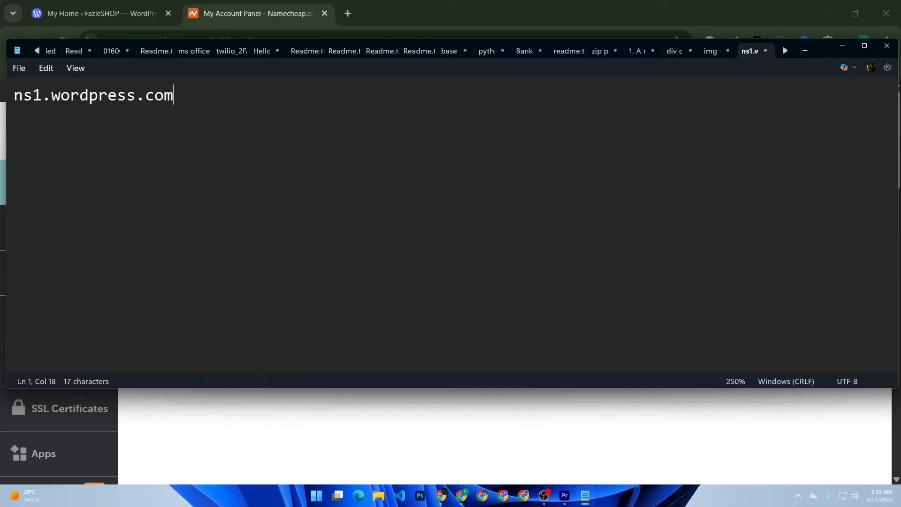
key(Return)
Copy the ns1.wordpress.com line and paste it twice below in the Notepad document.
drag(389, 248, 3, 4)
key(ctrl+c)
click(348, 13)
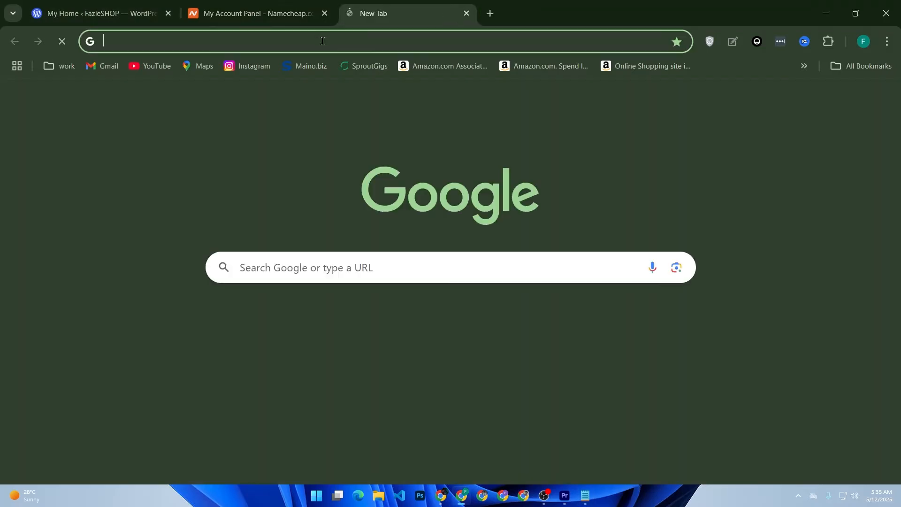
click(586, 497)
click(358, 189)
key(ctrl+v)
key(ctrl+v)
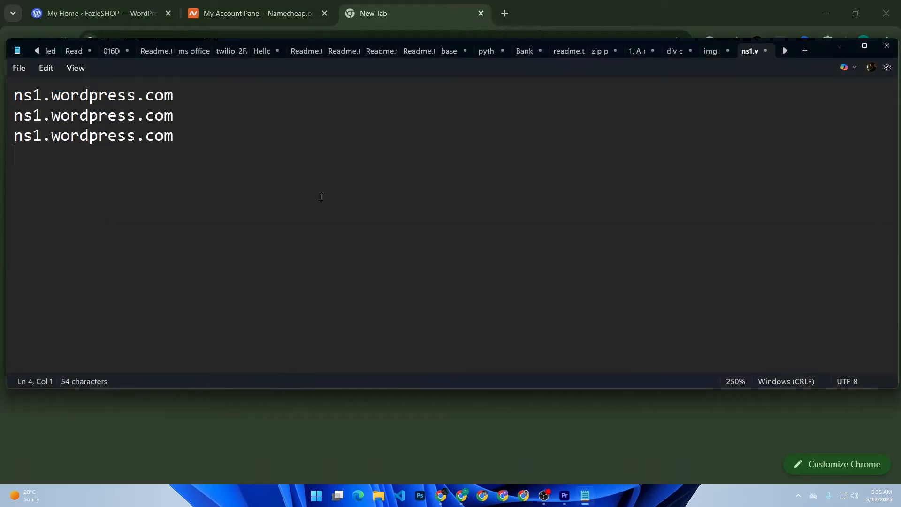
Change the second line to ns2.wordpress.com and the third line to ns3.wordpress.com.
click(42, 115)
key(BackSpace)
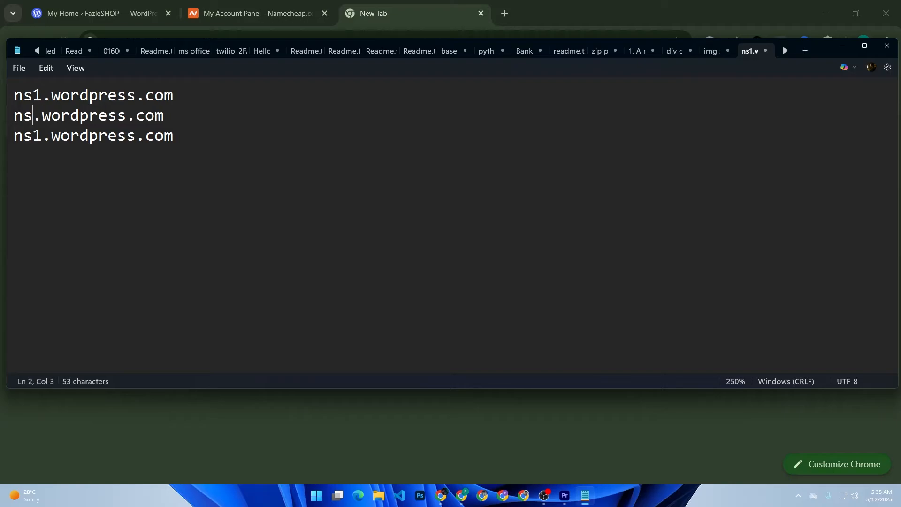
text(2)
click(39, 136)
key(BackSpace)
text(3)
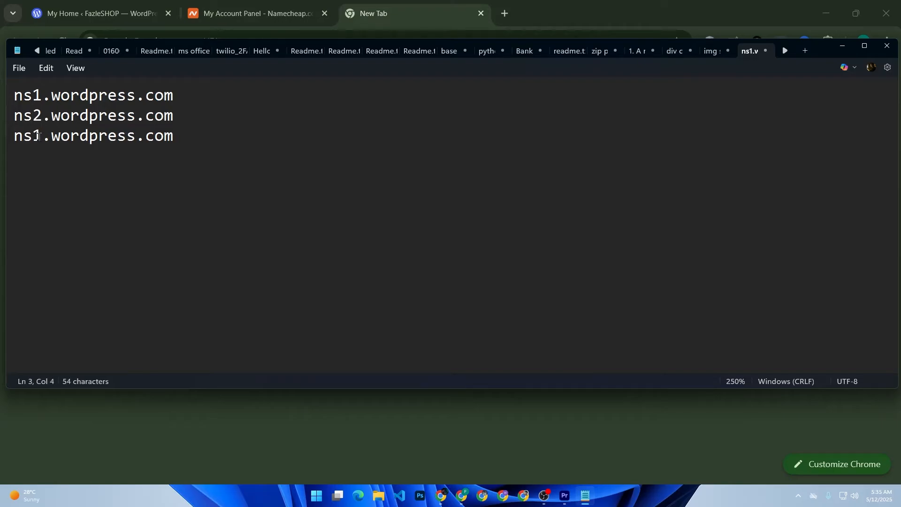
click(188, 137)
click(330, 382)
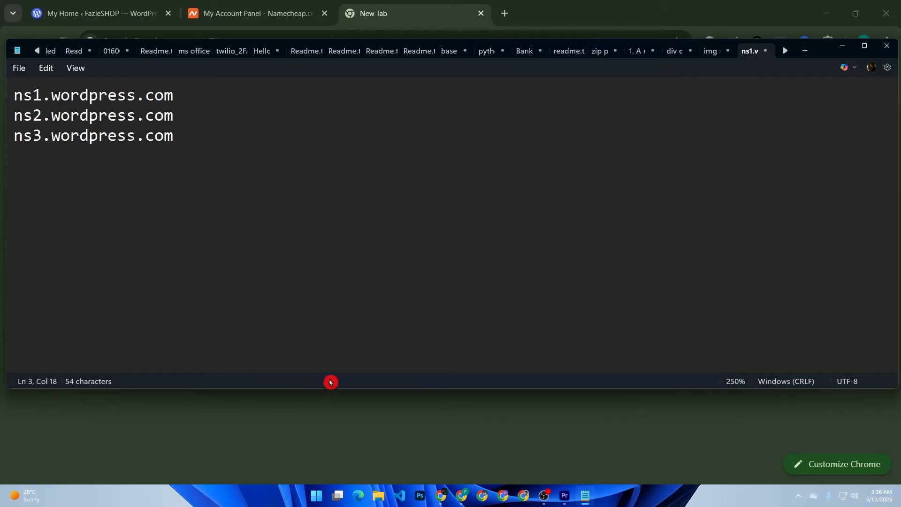
Return to Chrome, search Google for the suggested company Bluehost, and open its sponsored web hosting page.
click(338, 416)
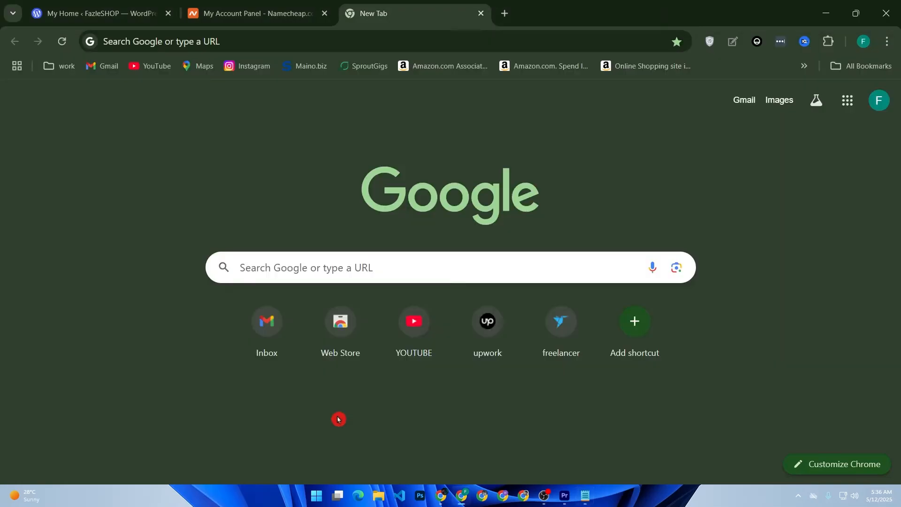
click(360, 273)
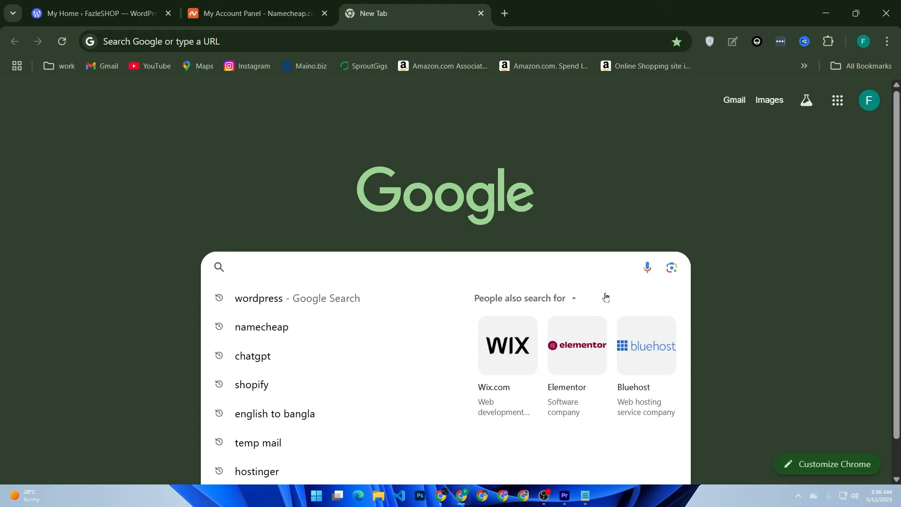
click(640, 348)
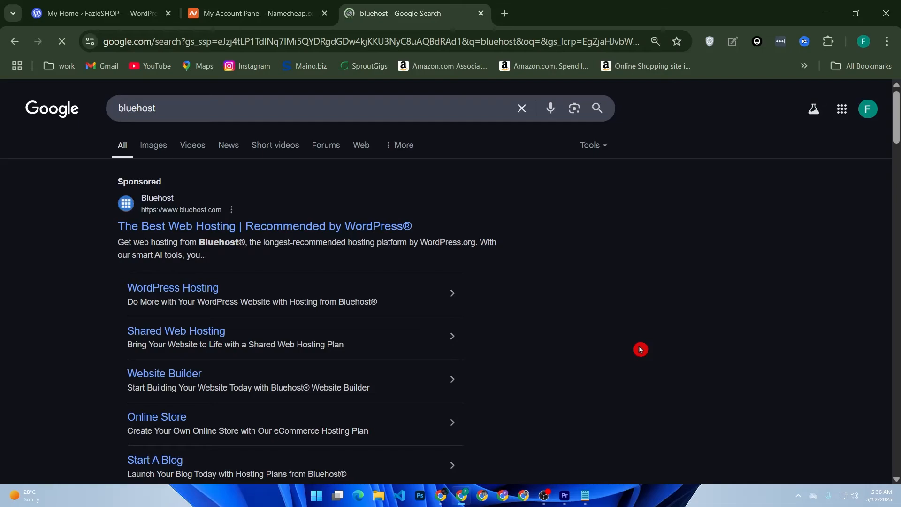
click(271, 227)
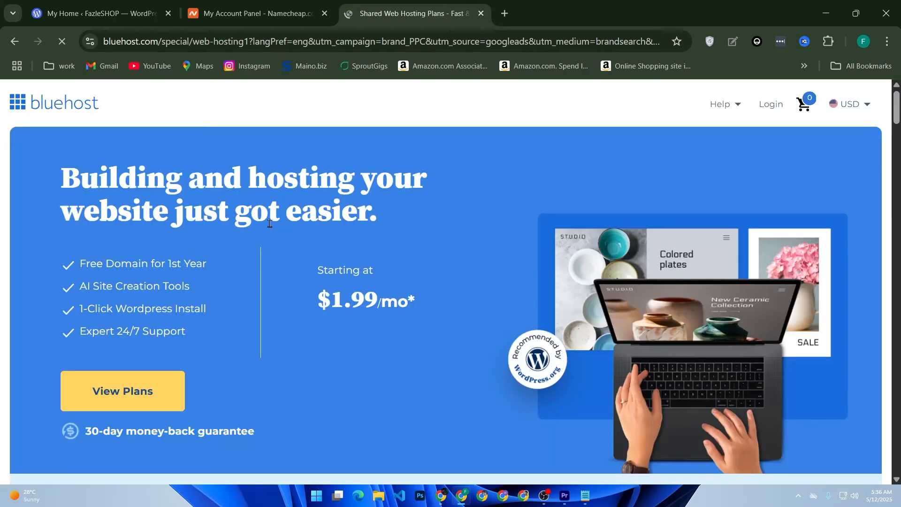
click(276, 183)
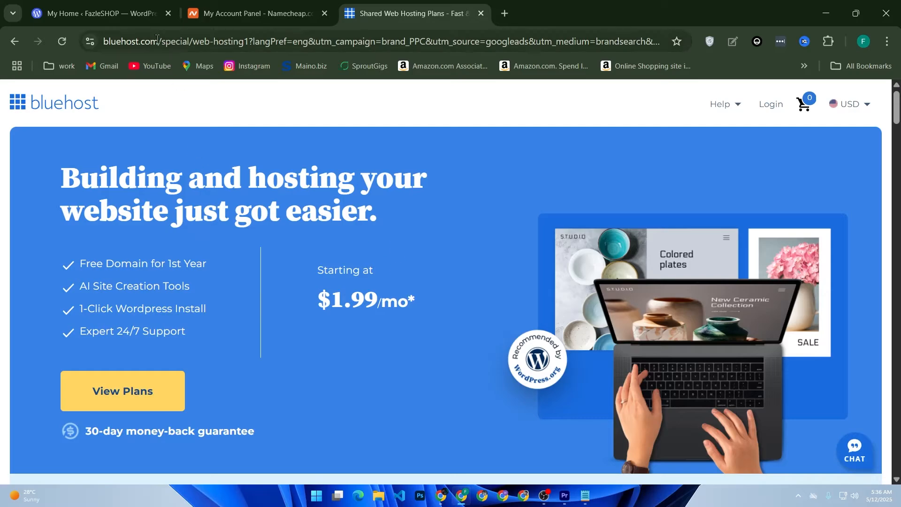
Switch to the Namecheap account and open its Domain List.
click(244, 7)
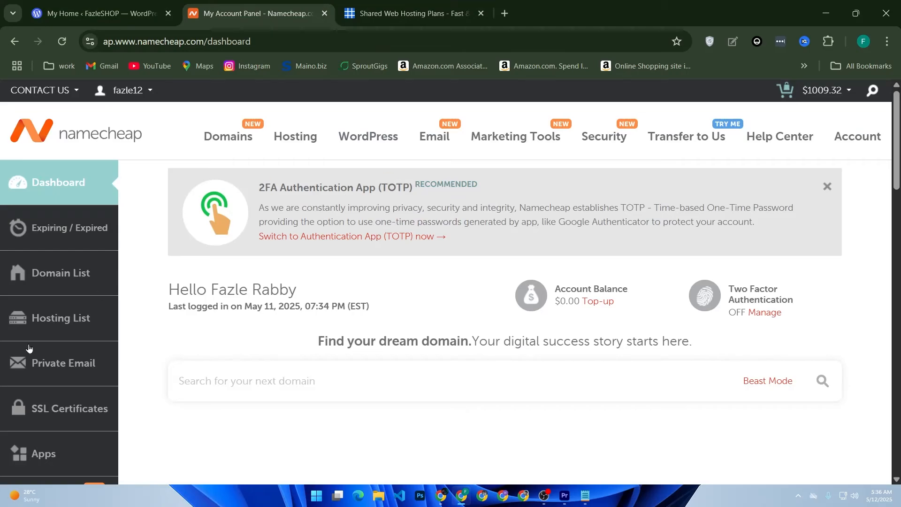
click(56, 267)
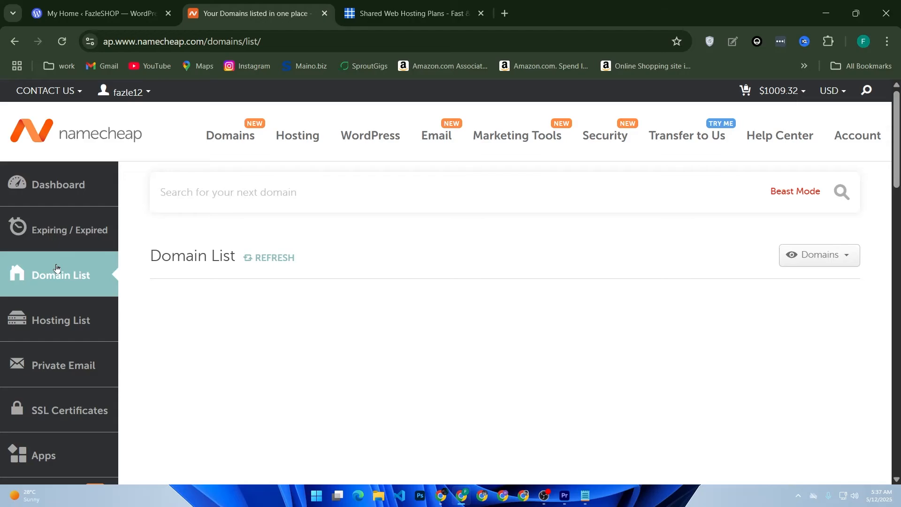
click(57, 266)
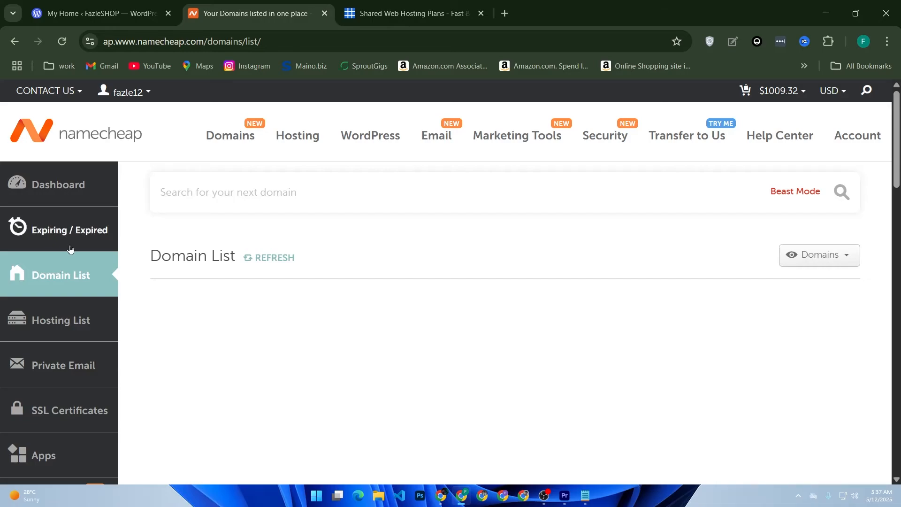
Return to the WordPress.com dashboard of FazleSHOP and open the site's Domains page under Upgrades.
click(403, 14)
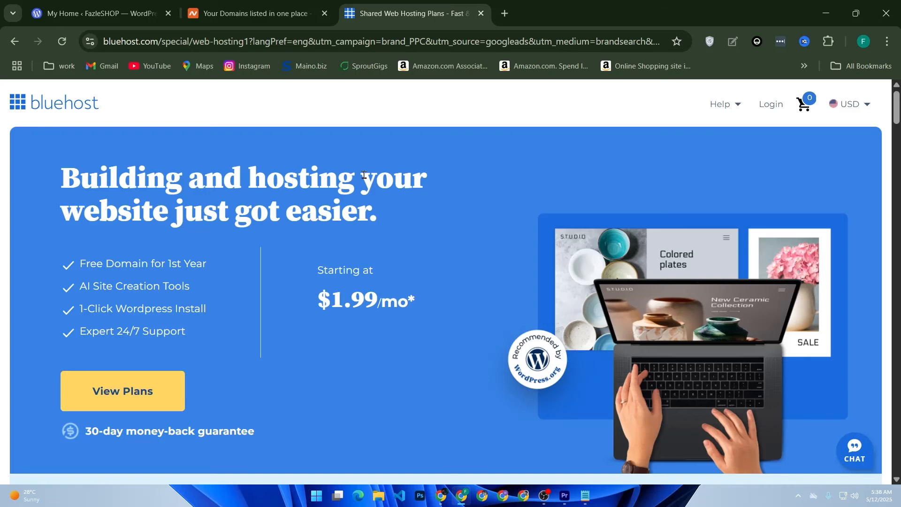
click(99, 13)
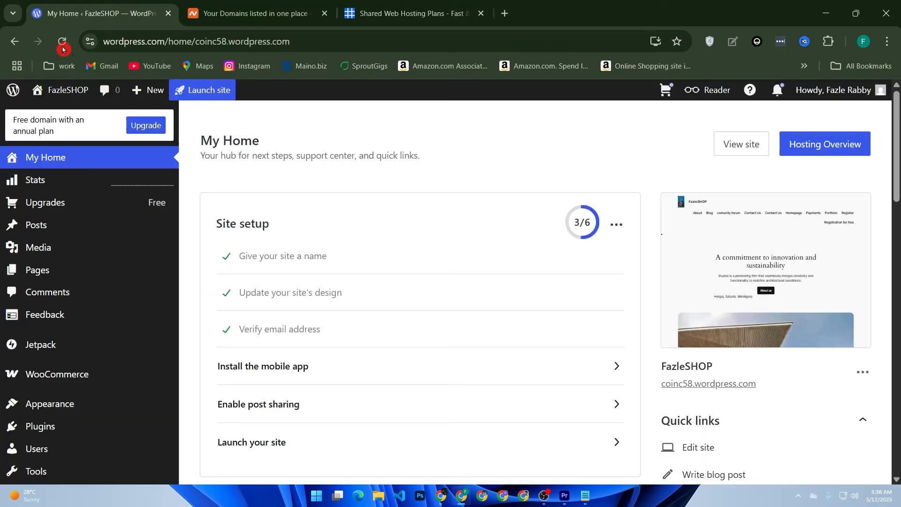
mouse_move(66, 202)
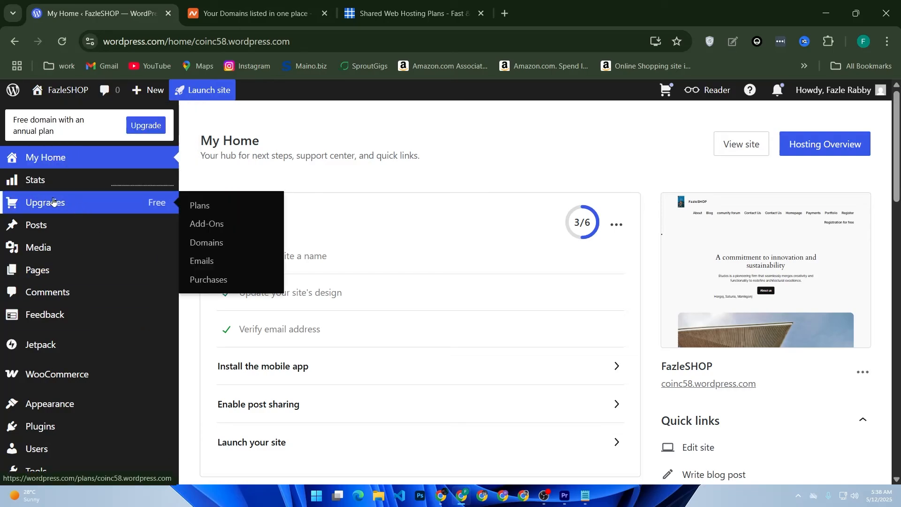
click(205, 243)
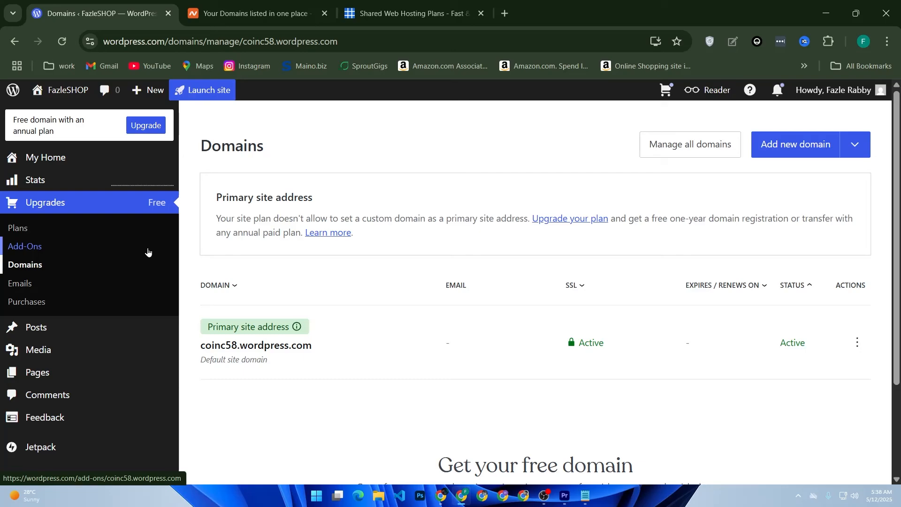
Show the available actions for coinc58.wordpress.com and look over the Domains page.
click(855, 351)
click(847, 355)
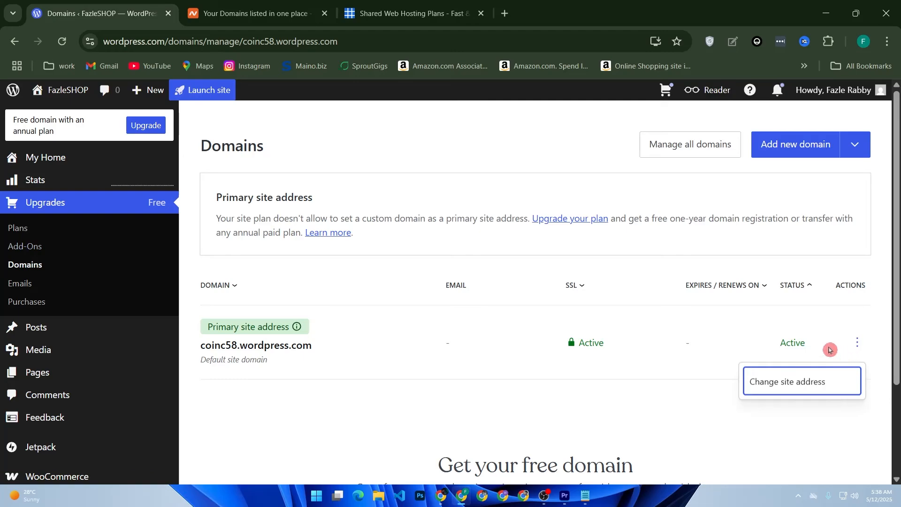
scroll(469, 356, down, 2)
scroll(554, 352, up, 1)
scroll(516, 376, up, 2)
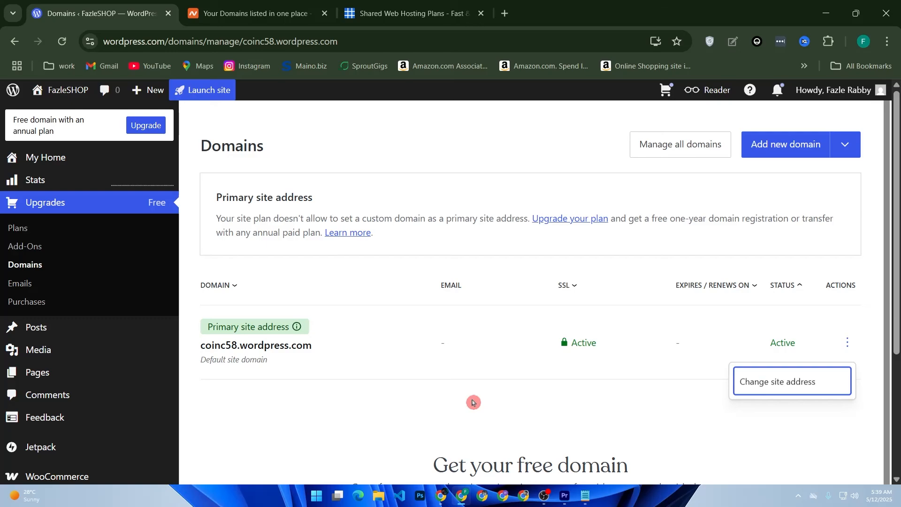